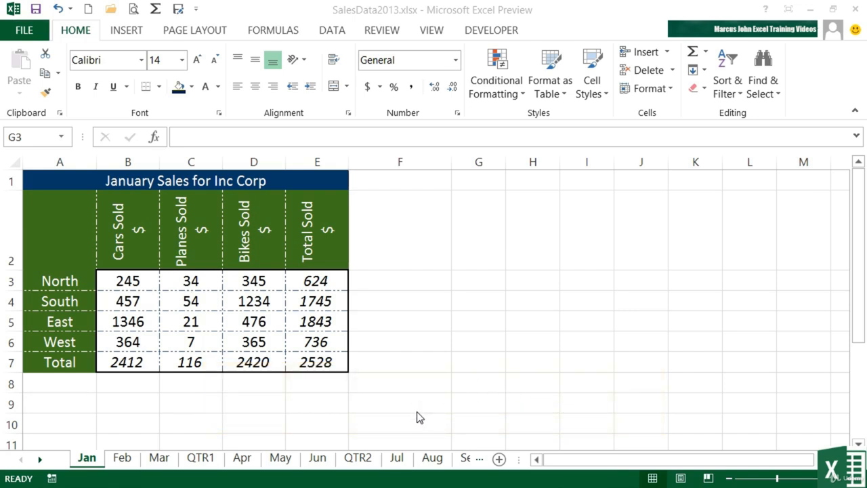
Step: Look over the Feb and Mar sales sheets and open the QTR1 summary sheet
left_click(125, 466)
left_click(160, 467)
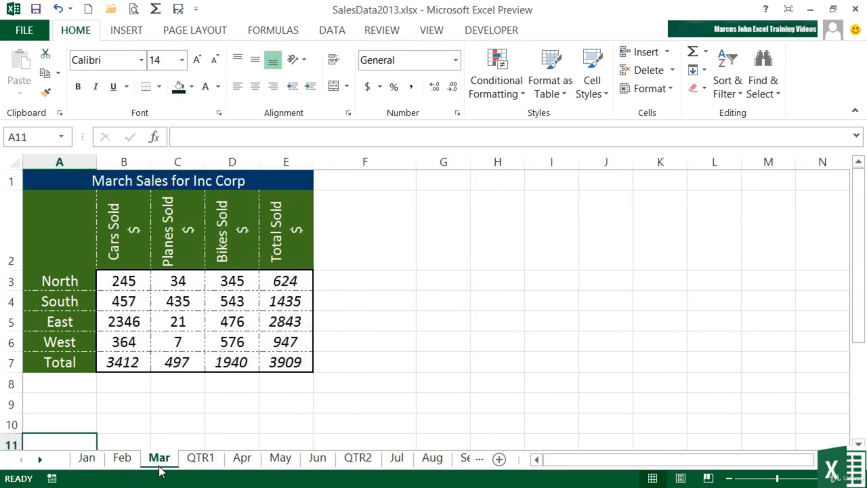
left_click(206, 461)
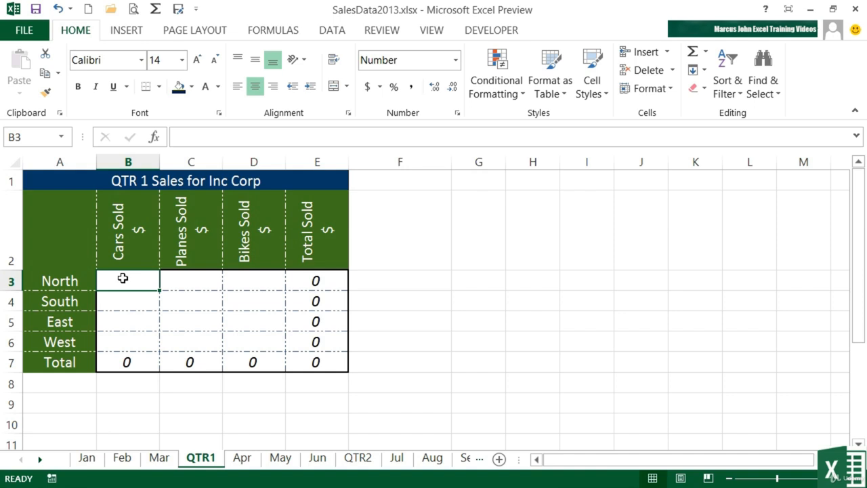
Step: Enter =Jan!B3+Feb!B3+Mar!B3 in cell B3 of QTR1 to add up the North cars sold across the three months
type("=")
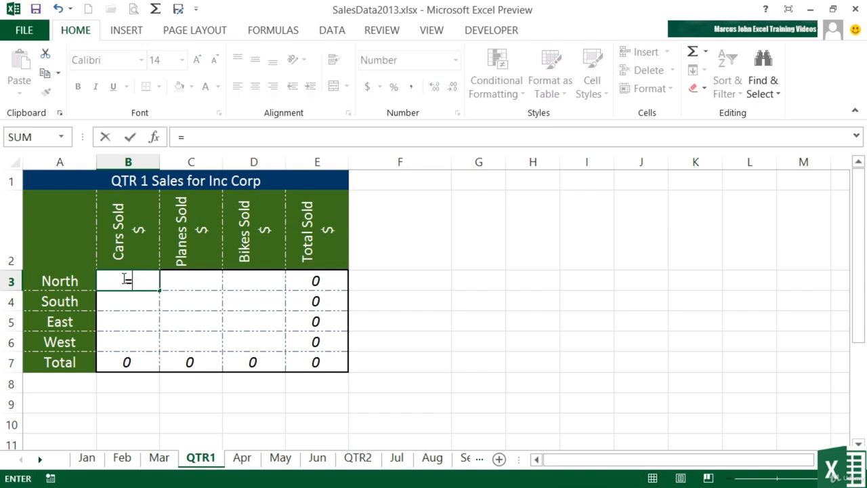
left_click(92, 459)
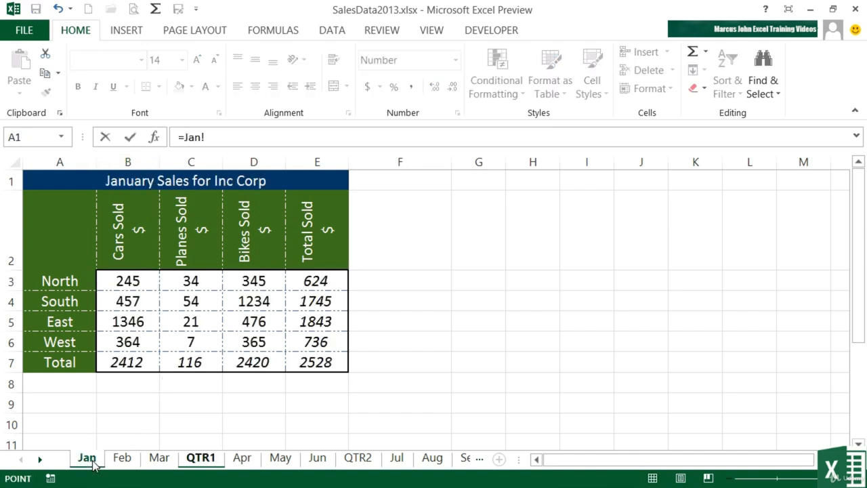
left_click(129, 280)
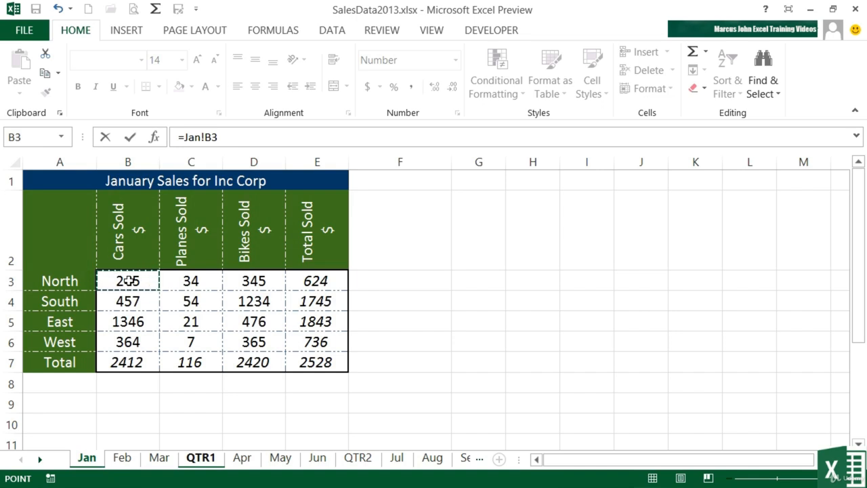
type("+")
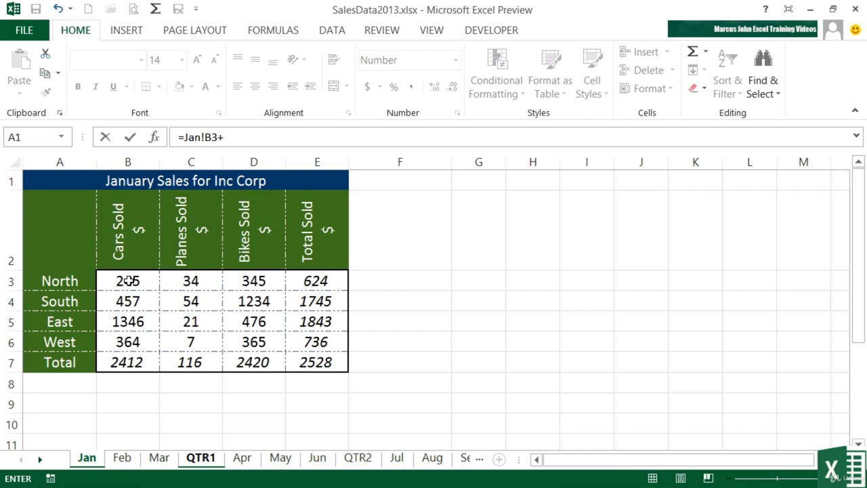
left_click(123, 458)
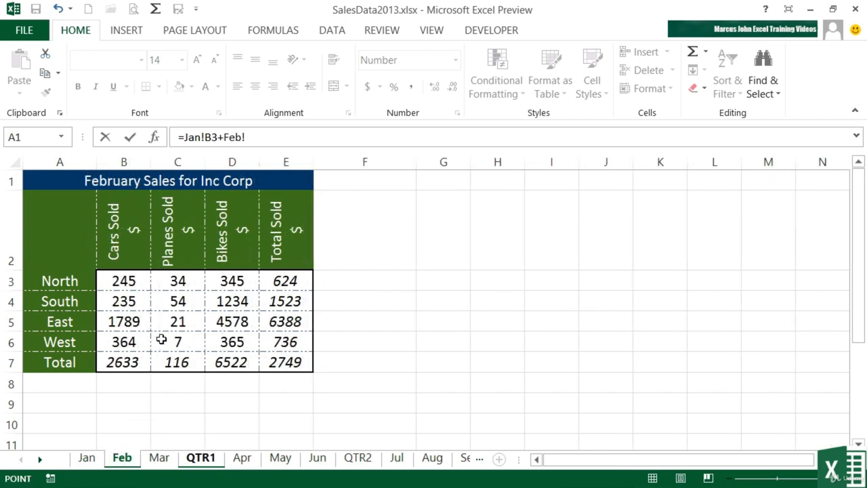
left_click(121, 277)
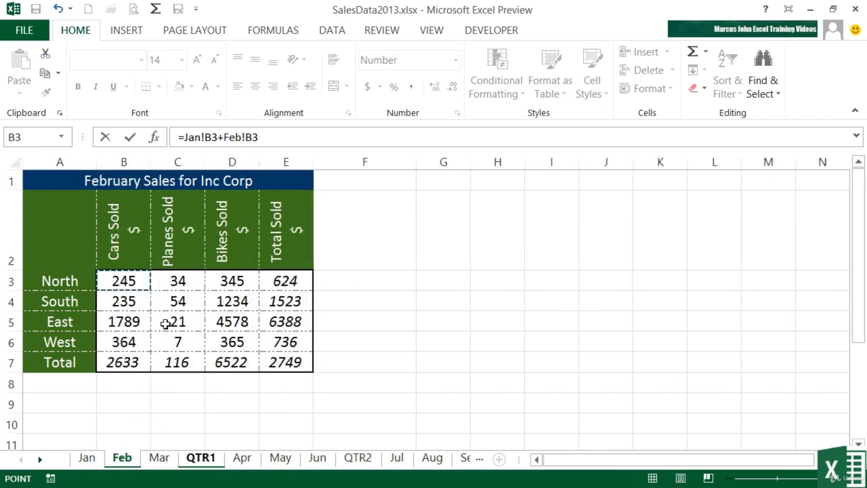
type("+")
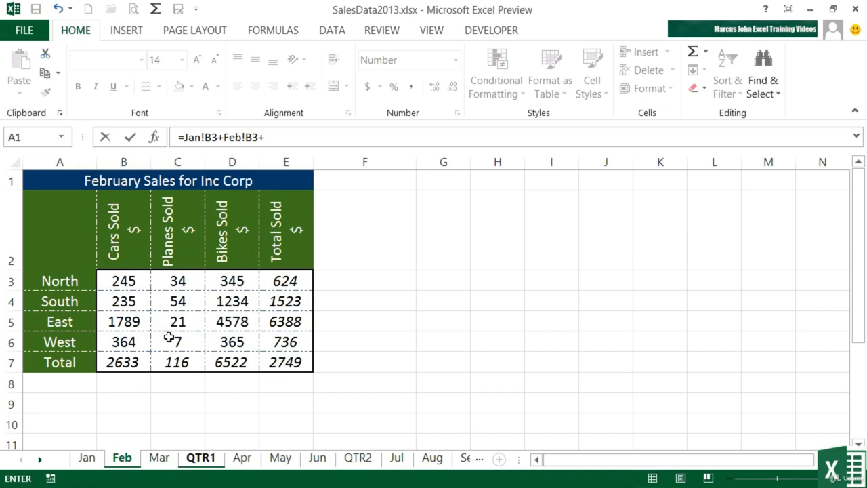
left_click(159, 458)
left_click(122, 281)
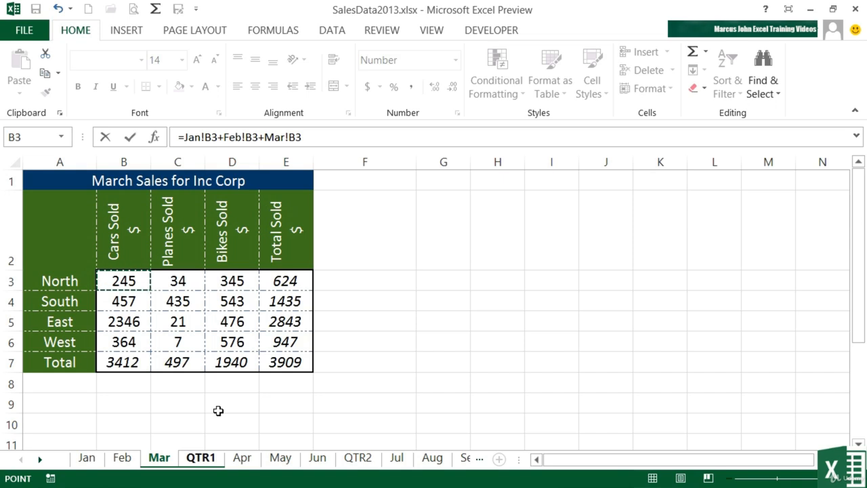
key("Return")
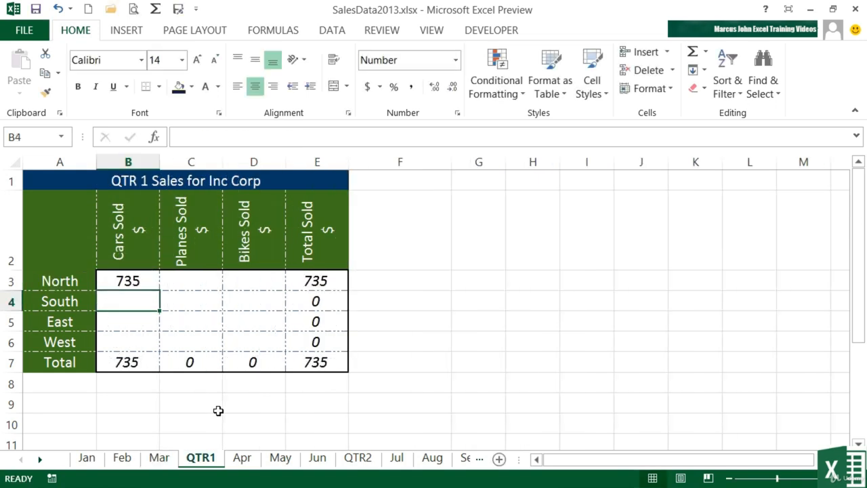
Step: Insert "sum(" right after the equals sign in the formula of QTR1 cell B3
key("Up")
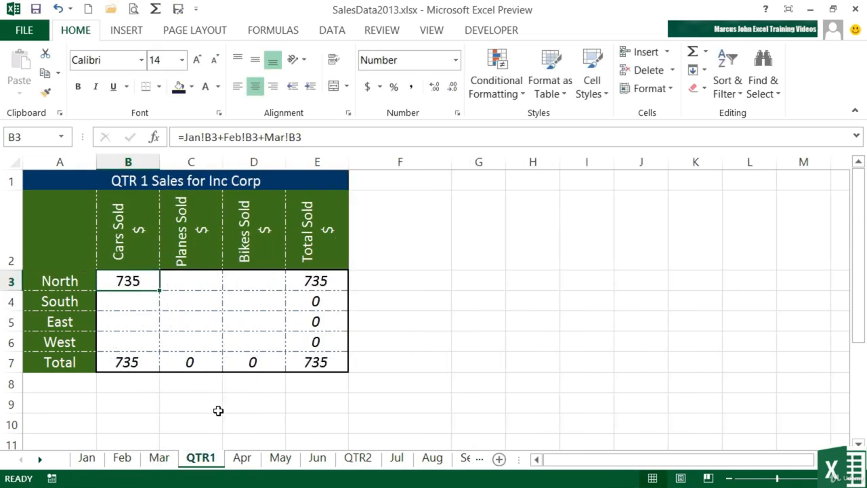
double_click(137, 283)
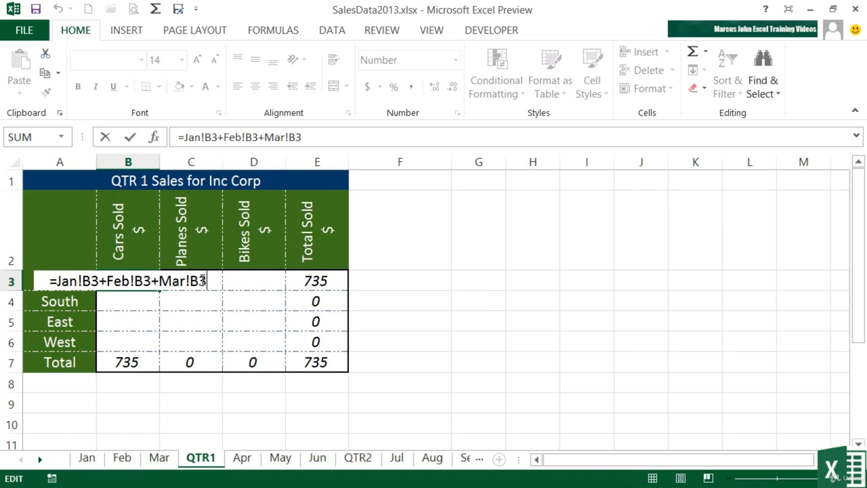
left_click(57, 280)
type("su")
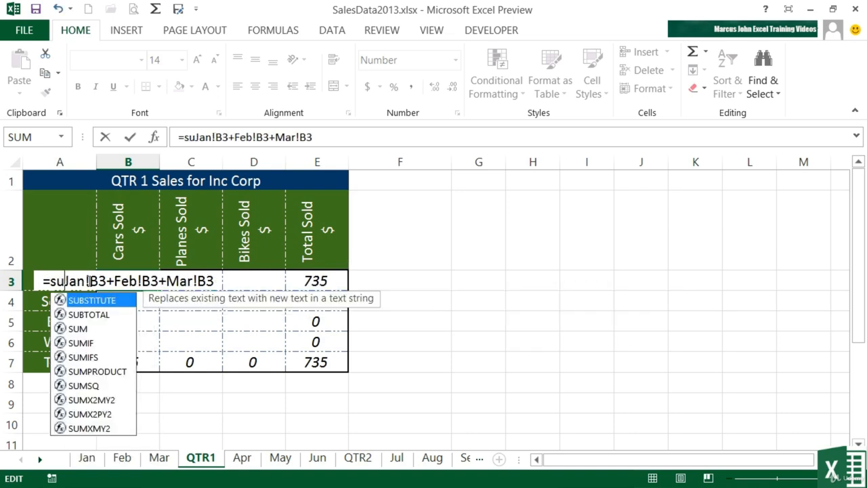
type("m(")
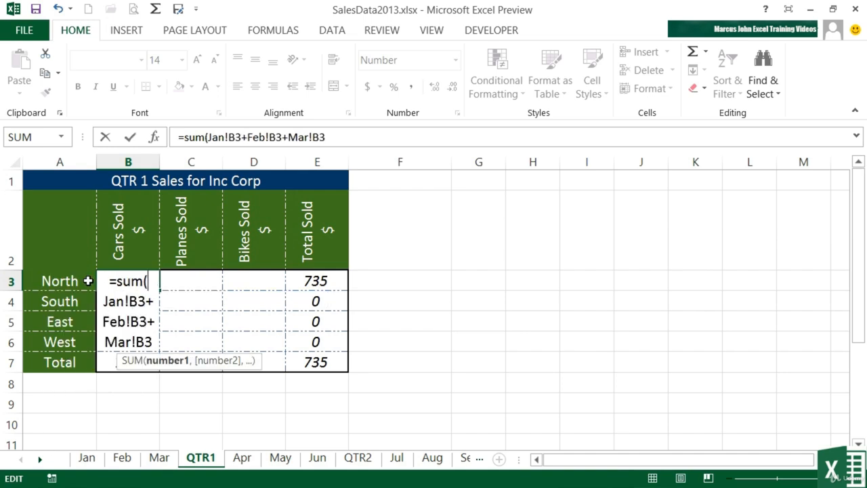
Step: Replace the separate Jan and Feb cell references in the B3 formula with a sheet range so it reads Jan:Mar!B3
key("Right")
key("Right")
key("Right")
key("Right")
key("shift+Right")
key("shift+Right")
key("shift+Right")
key("shift+Right")
key("shift+Right")
key("shift+Right")
key("shift+Right")
key("shift+Right")
key("shift+Right")
key("shift+Right")
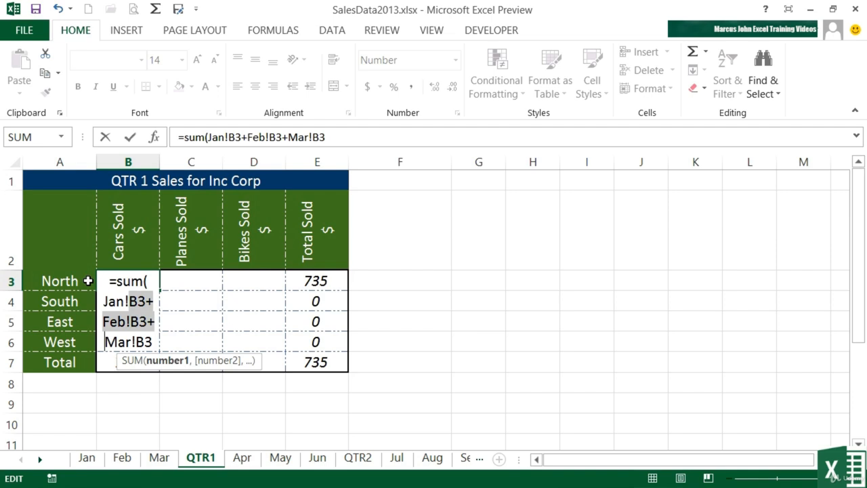
key("BackSpace")
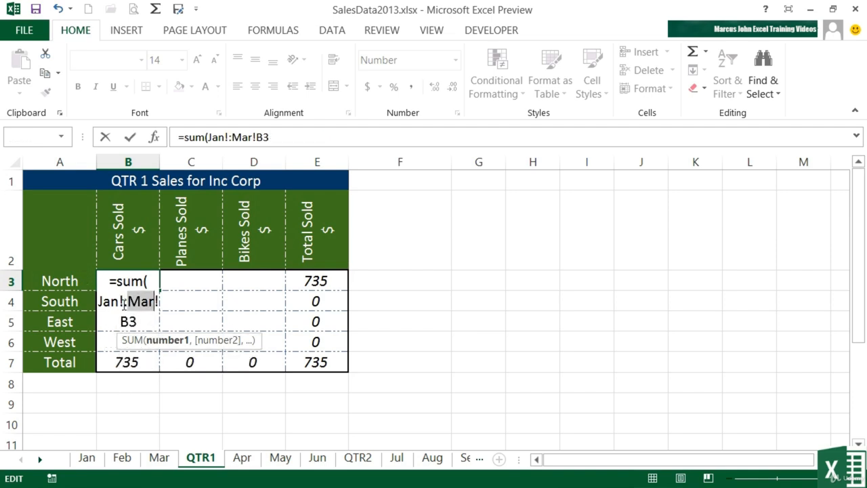
type(":")
key("Left")
key("BackSpace")
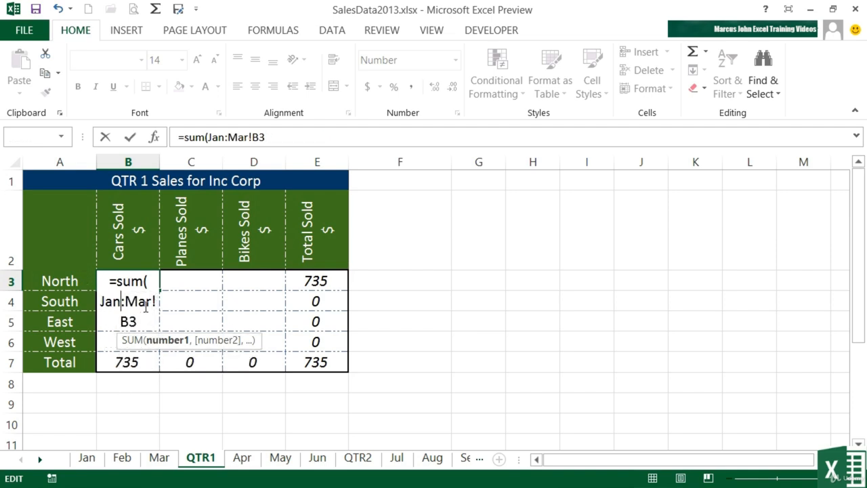
Step: Add the closing parenthesis and commit =SUM(Jan:Mar!B3) in cell B3
key("Right")
key("Right")
key("Right")
key("Right")
key("Right")
key("Right")
key("Right")
type(")")
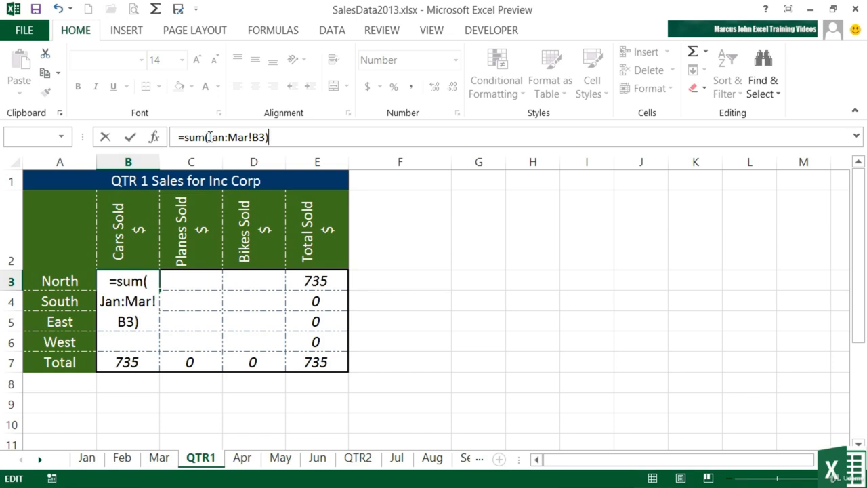
left_click_drag(208, 138, 249, 138)
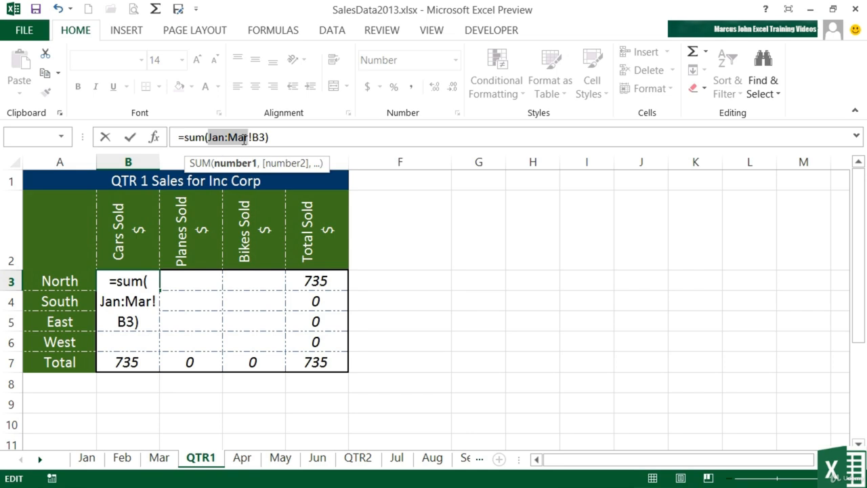
key("Return")
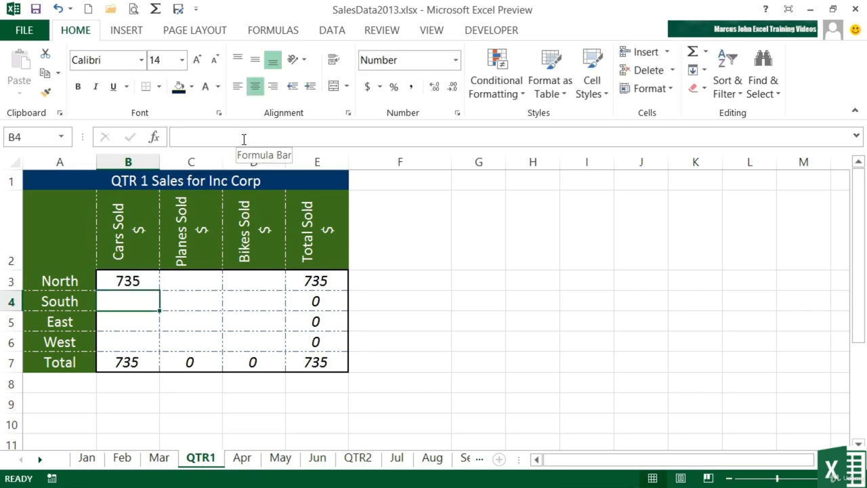
Step: Examine the formula in cell B3 in edit mode and leave it as is
key("Up")
key("F2")
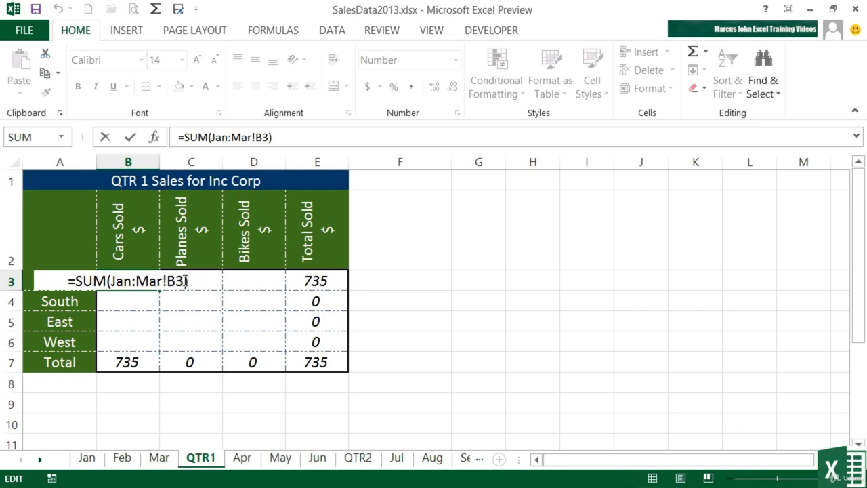
key("Return")
key("Up")
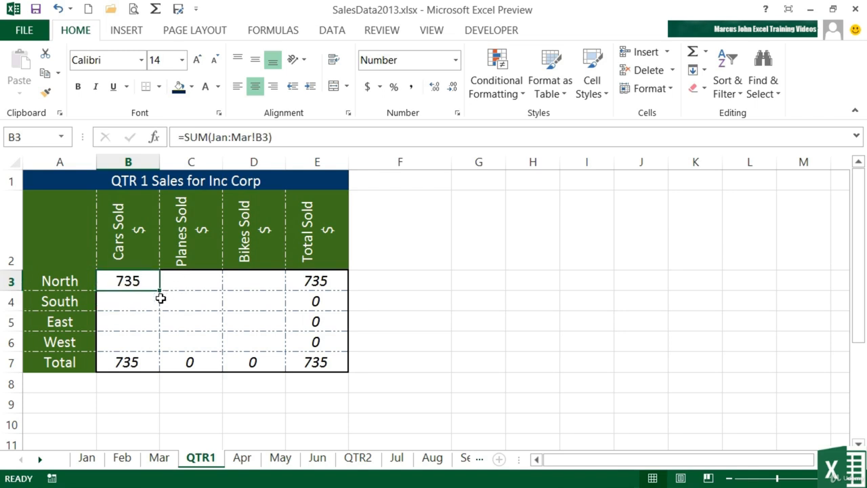
Step: Fill the B3 formula down to B6 with its formatting, and inspect the copied formulas in B4 and B6
left_click_drag(159, 290, 153, 342)
left_click(132, 302)
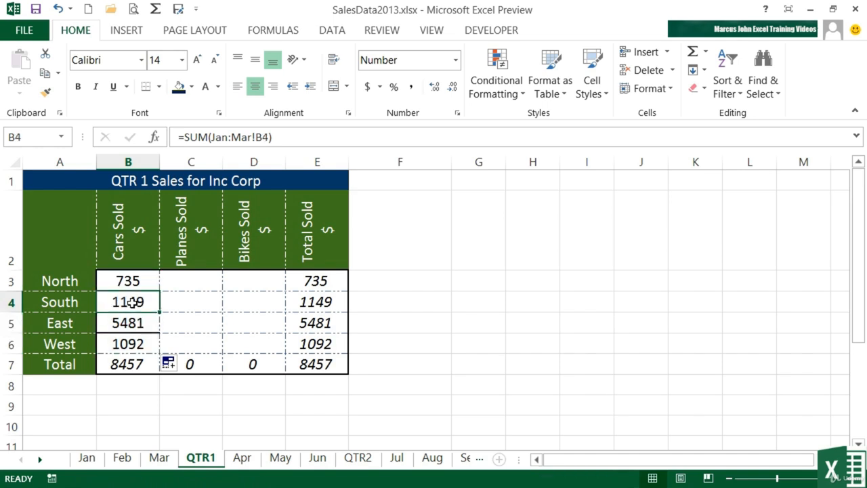
double_click(132, 302)
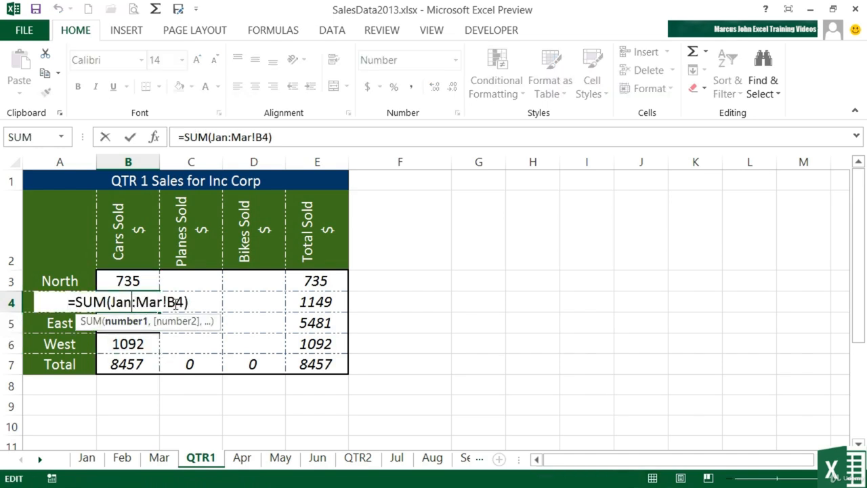
key("Return")
key("Down")
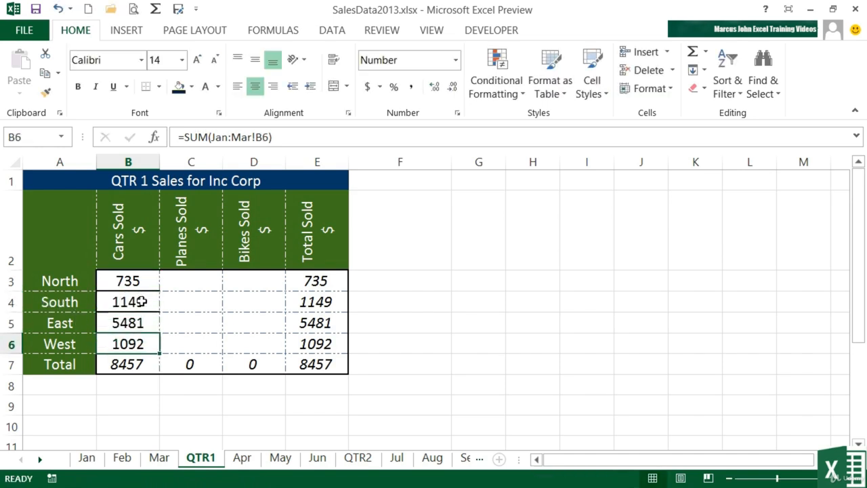
double_click(128, 343)
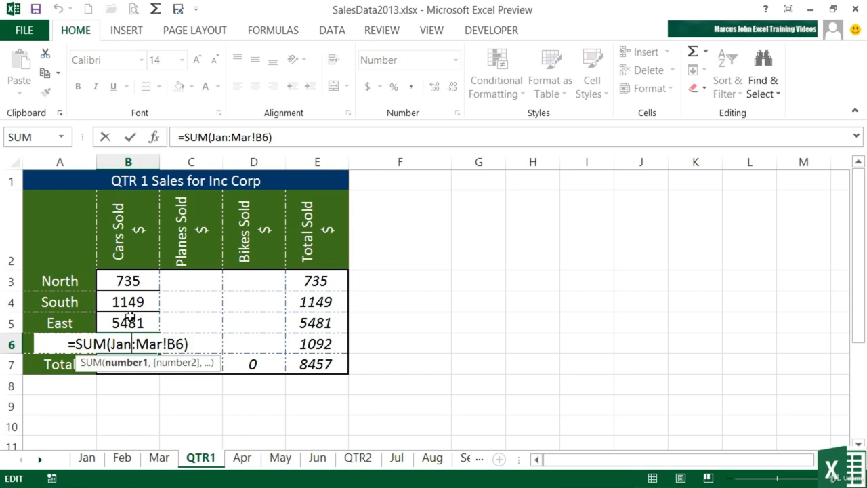
key("Escape")
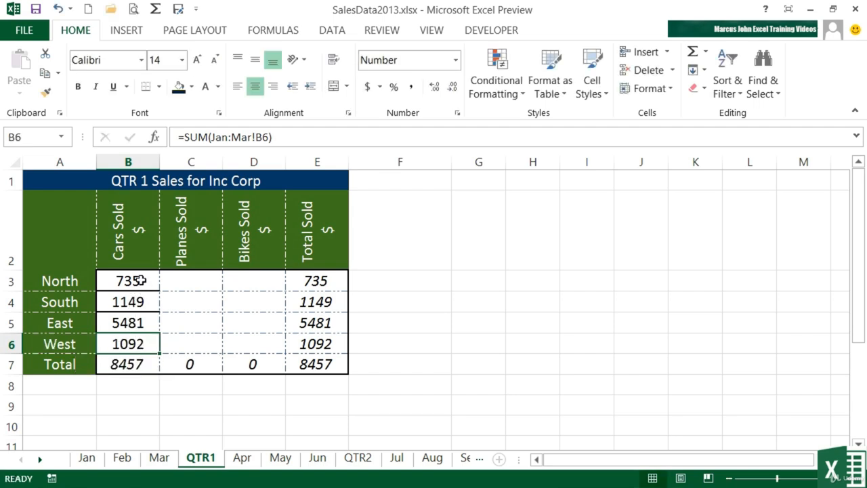
Step: Check the filled cells B3 to B6 one by one and undo the fill
left_click_drag(139, 281, 141, 343)
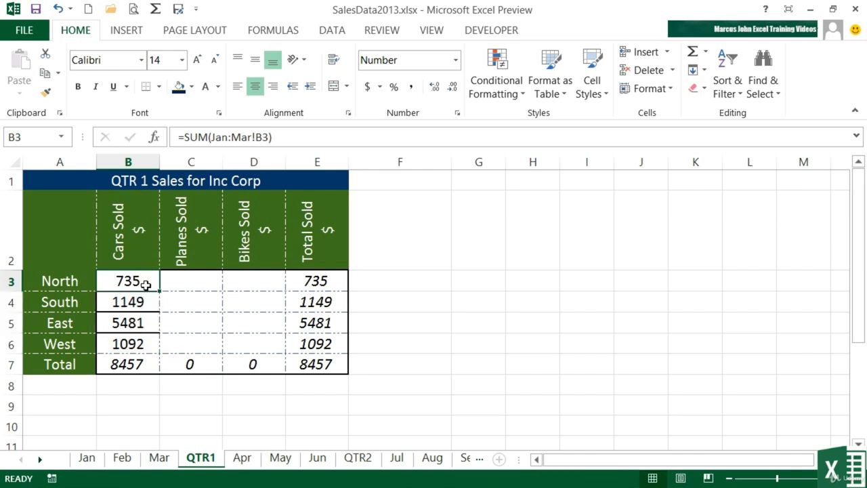
left_click(143, 305)
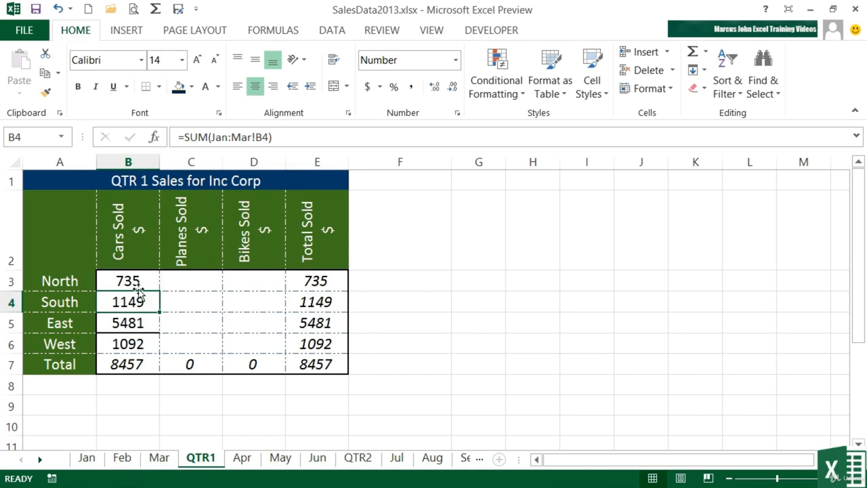
left_click(140, 322)
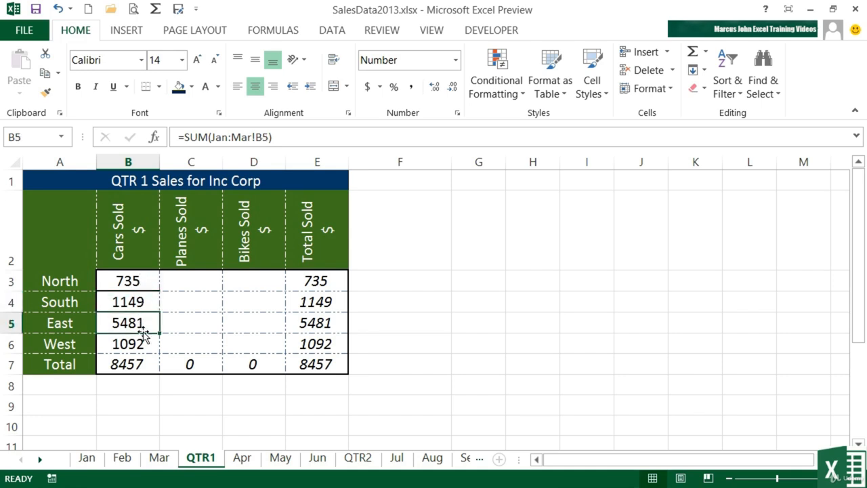
left_click(141, 336)
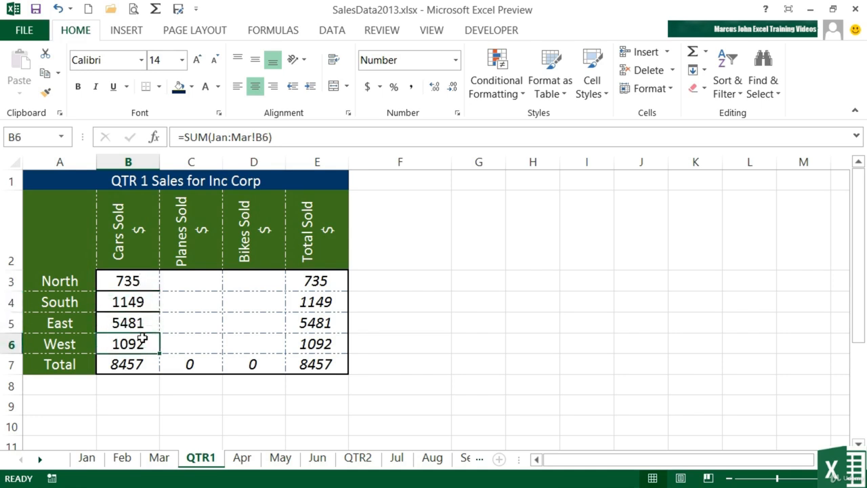
key("Up")
key("Up")
key("ctrl+z")
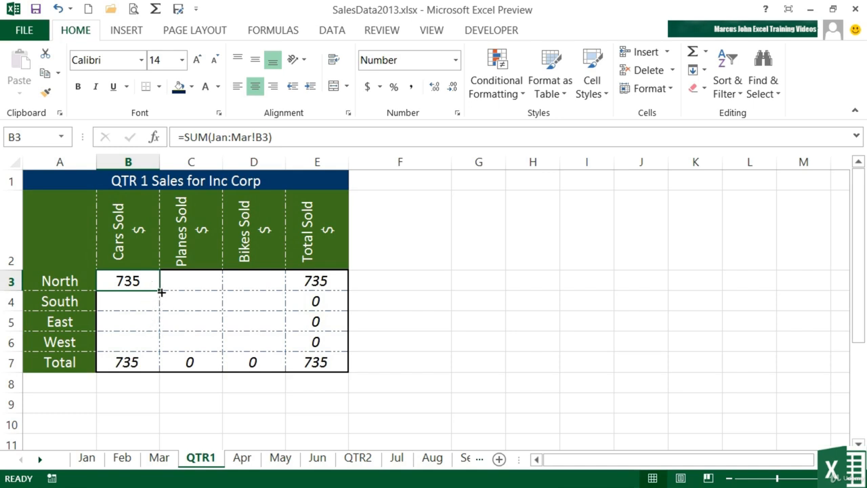
Step: Fill the B3 formula down to B6 without formatting
left_click_drag(161, 292, 160, 353)
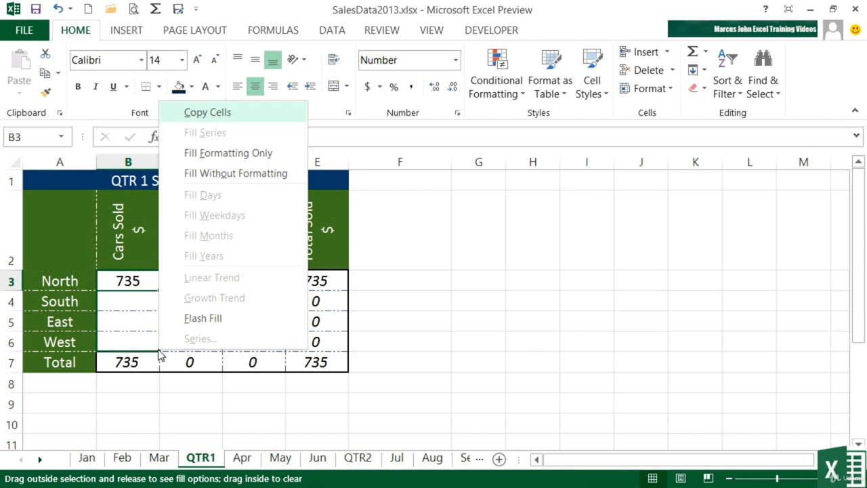
left_click(231, 174)
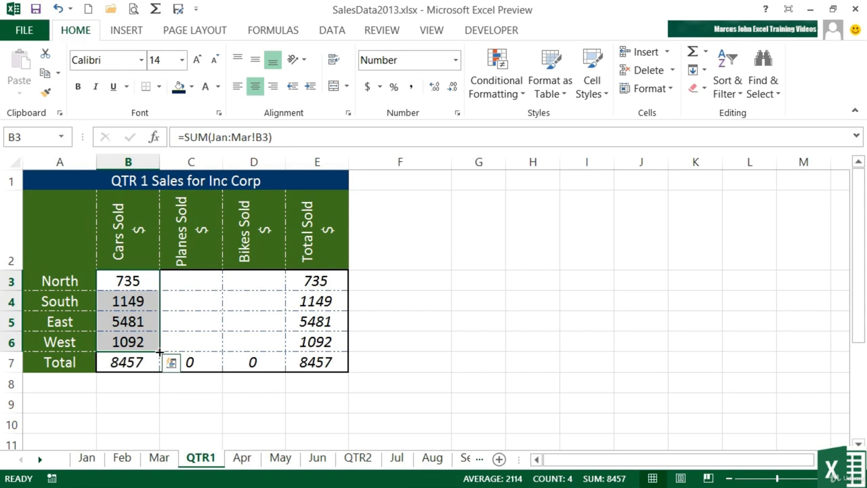
Step: Fill the formulas in B3 to B6 across to column D without formatting, and inspect the copied formula in C4
left_click_drag(160, 351, 160, 352)
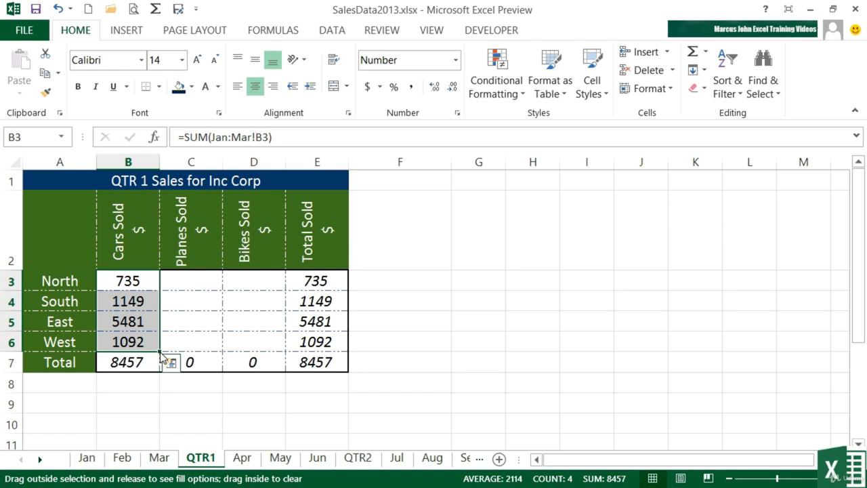
left_click_drag(170, 361, 282, 356)
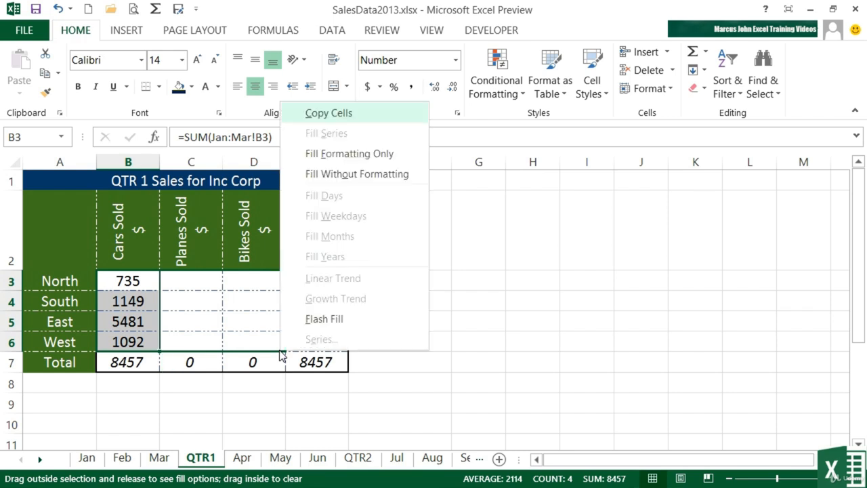
left_click(364, 175)
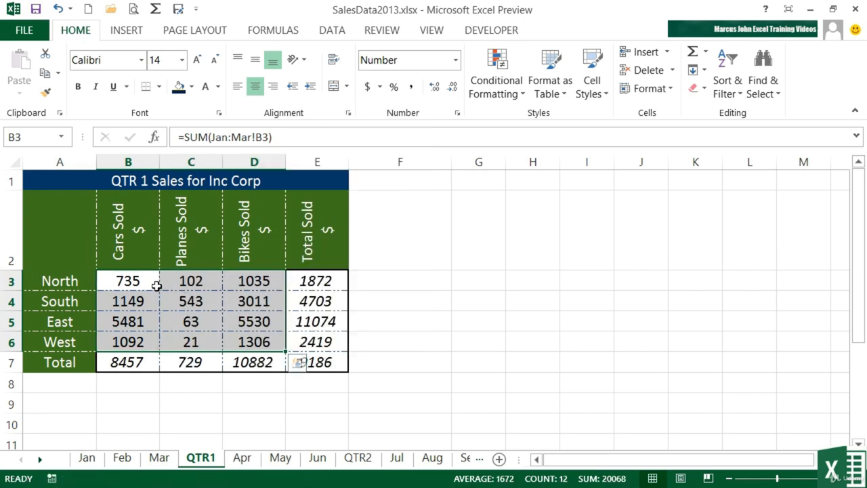
left_click(201, 301)
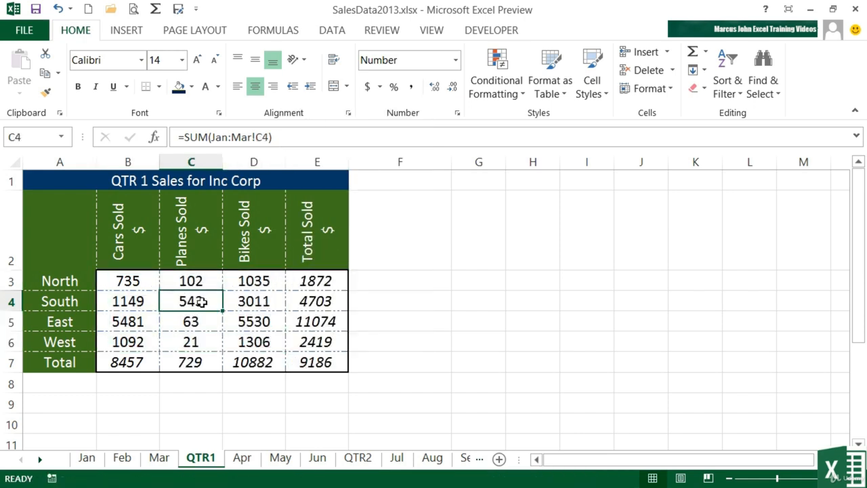
double_click(201, 301)
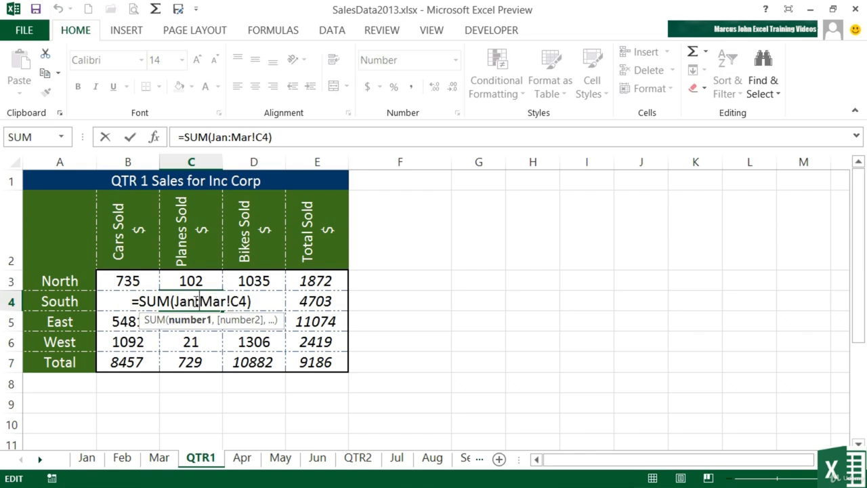
key("Escape")
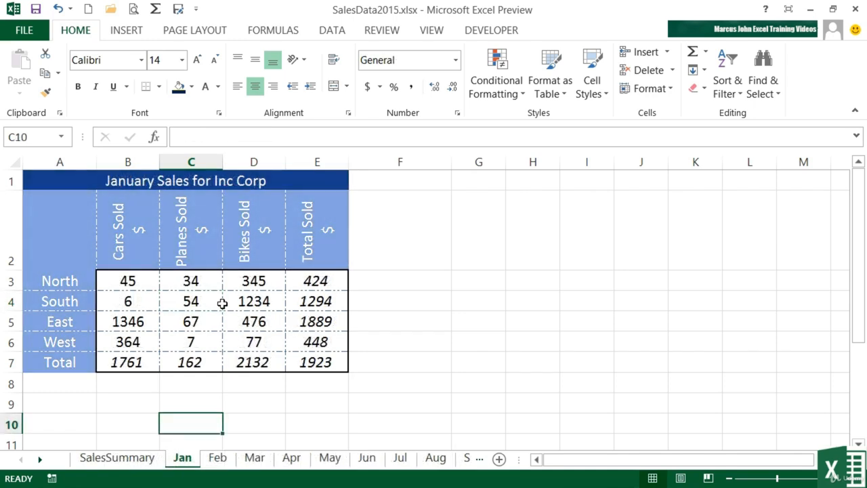
Step: In cell C2 of the SalesSummary sheet in SalesData2015.xlsx, enter a SUM of cell B3 across the Jan to Dec sheets
left_click(124, 458)
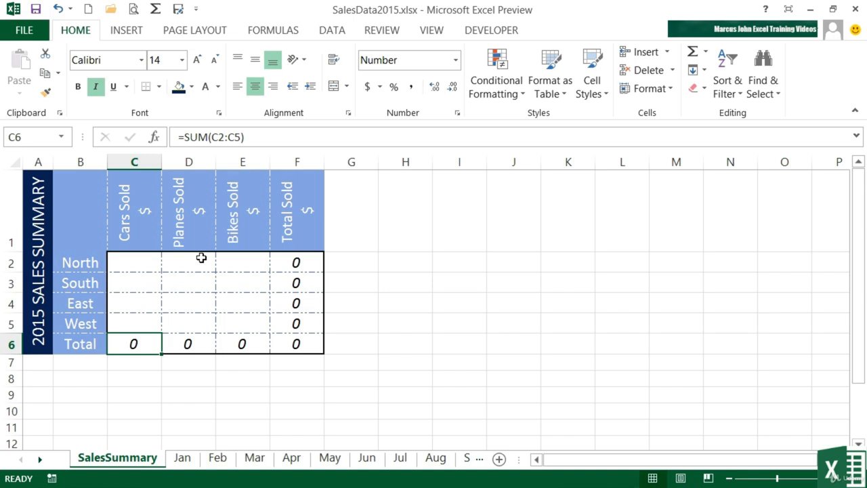
left_click(138, 261)
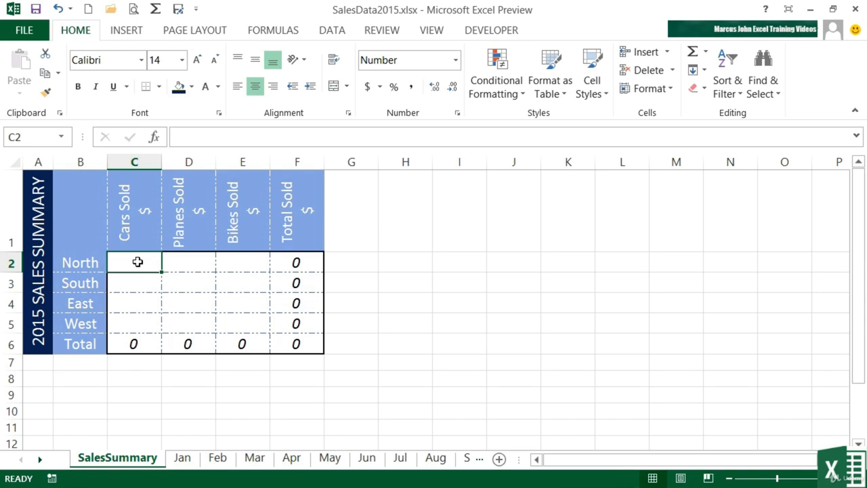
type("=")
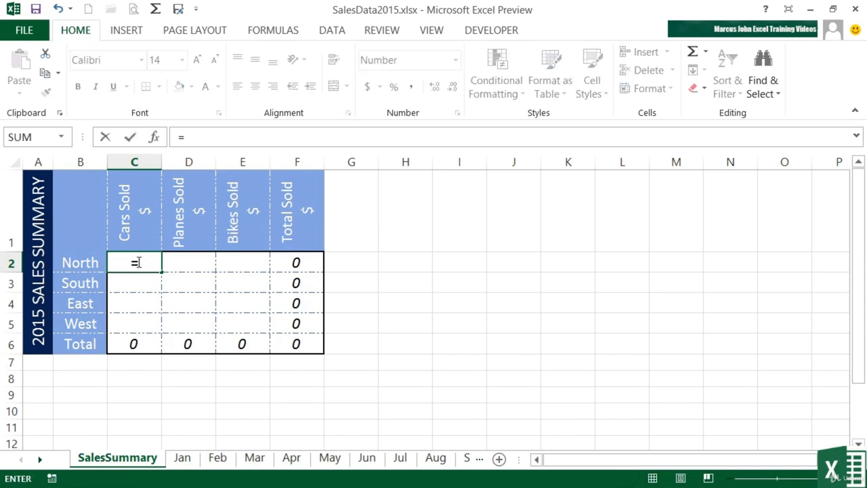
type("sum")
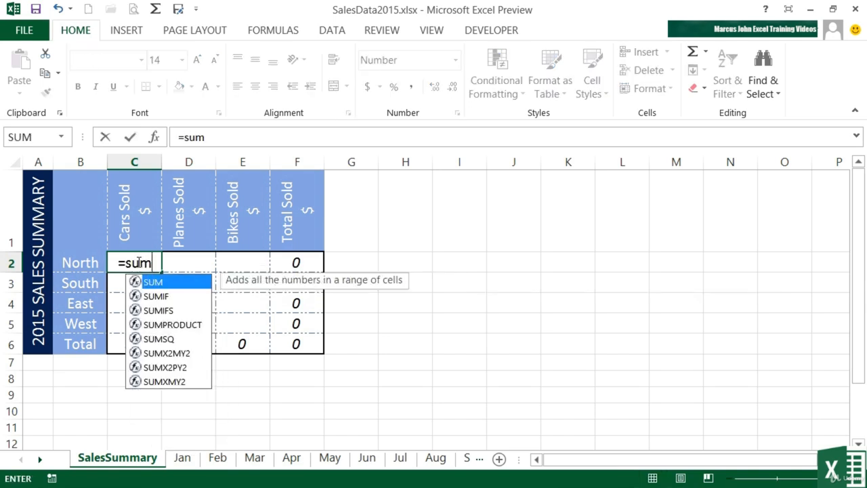
type("(")
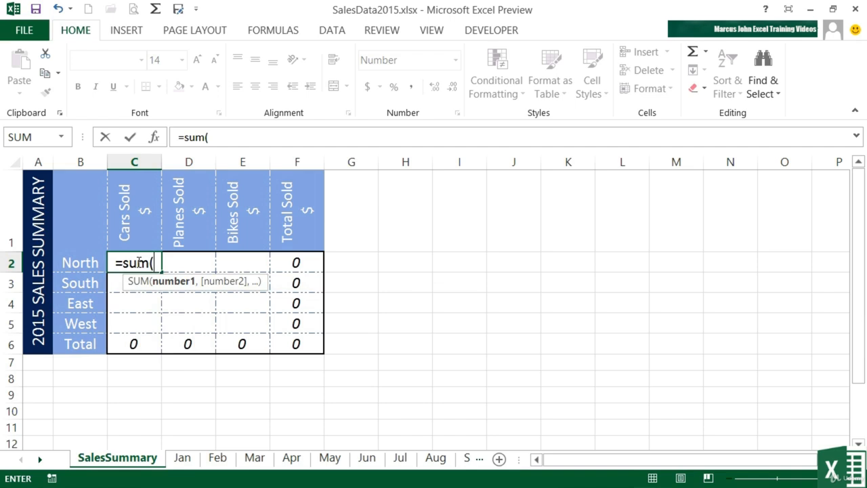
left_click(191, 461)
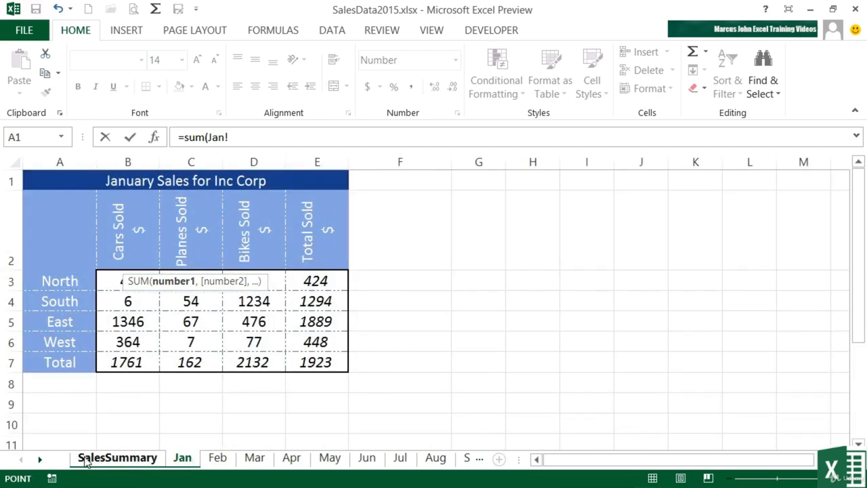
left_click(41, 460)
left_click(40, 460)
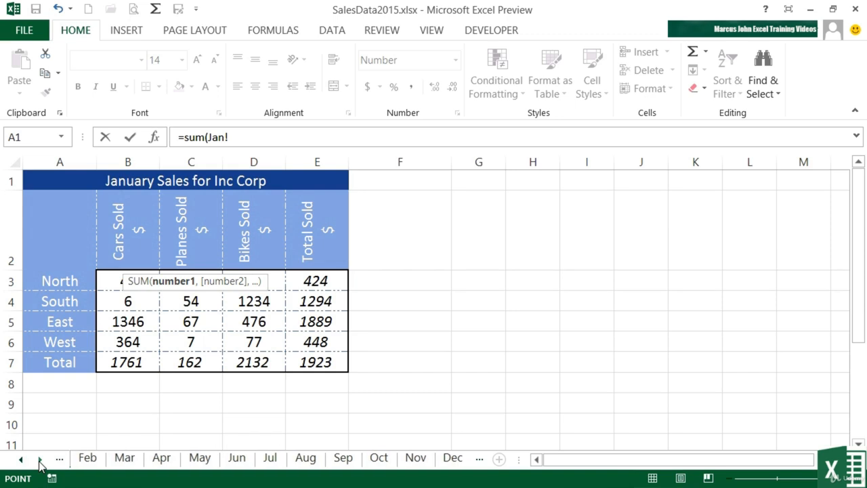
left_click(453, 458, "shift")
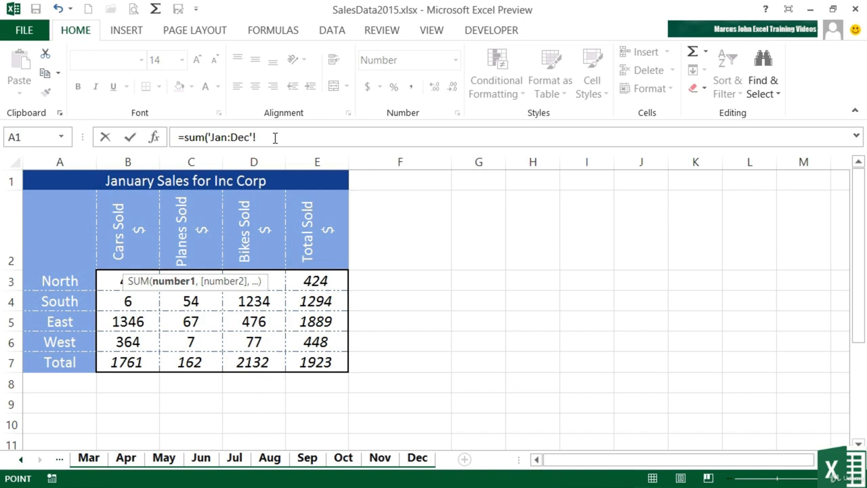
left_click(111, 278)
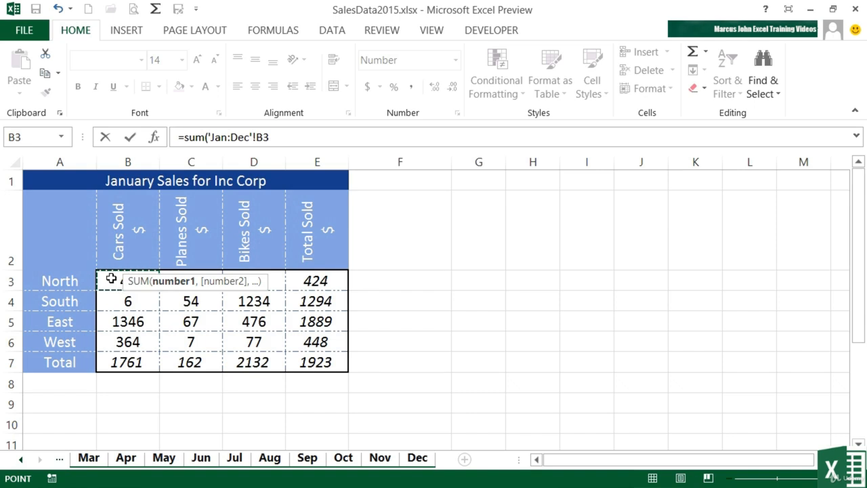
key("Return")
Step: Examine the SUM formula in cell C2 in edit mode and close it without editing
left_click(144, 262)
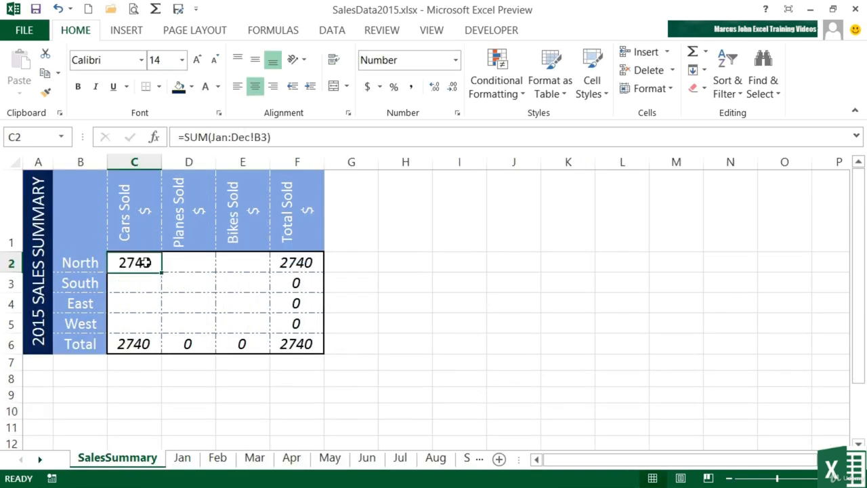
double_click(145, 263)
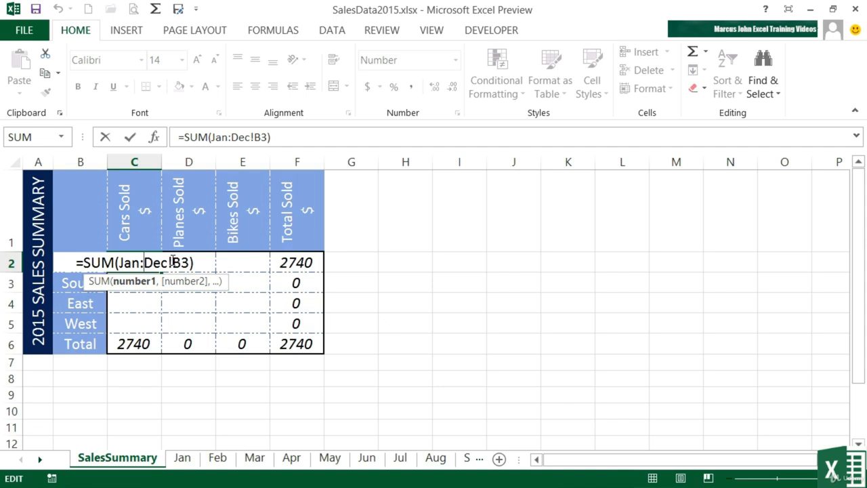
key("Return")
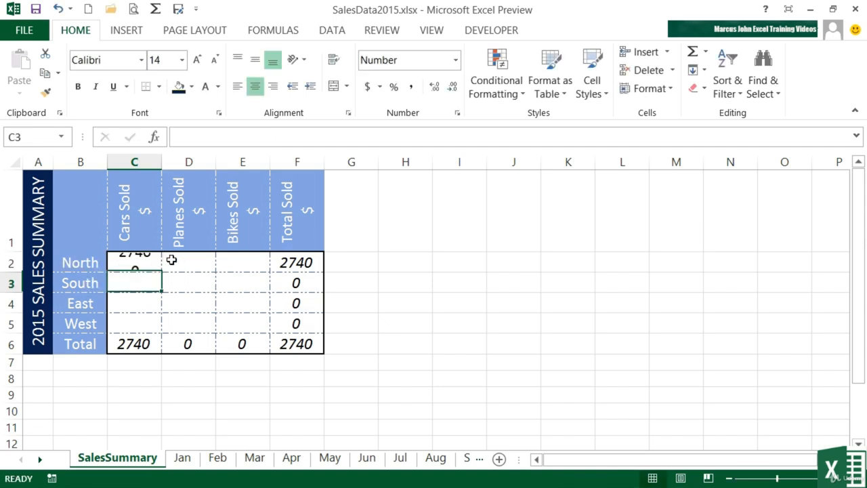
key("Up")
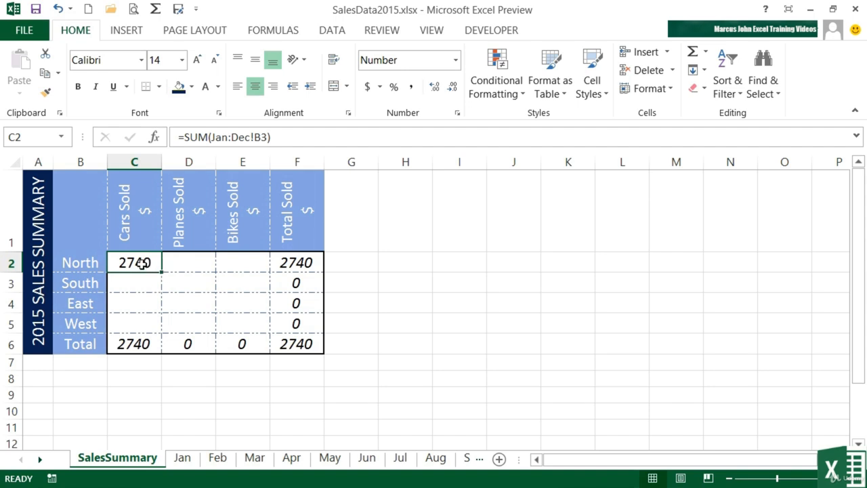
double_click(150, 262)
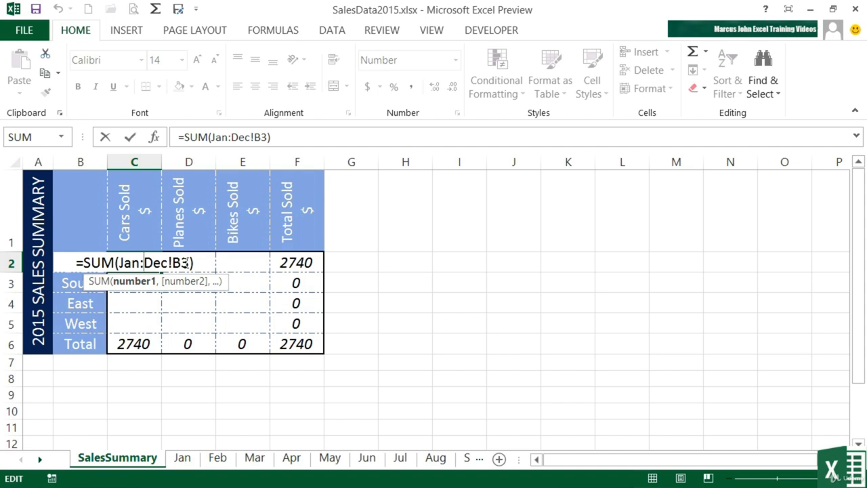
key("Return")
key("Up")
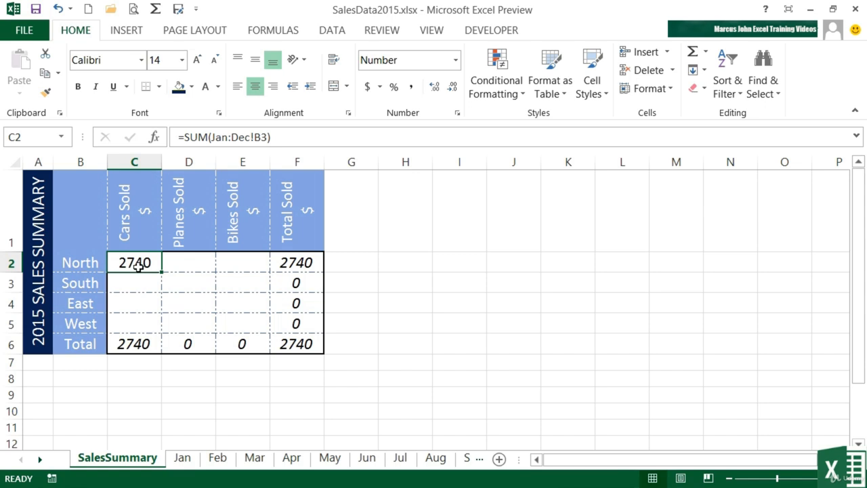
Step: Copy C2 and paste only its formulas and number formats into C2 to E5 using Paste Special
key("ctrl+c")
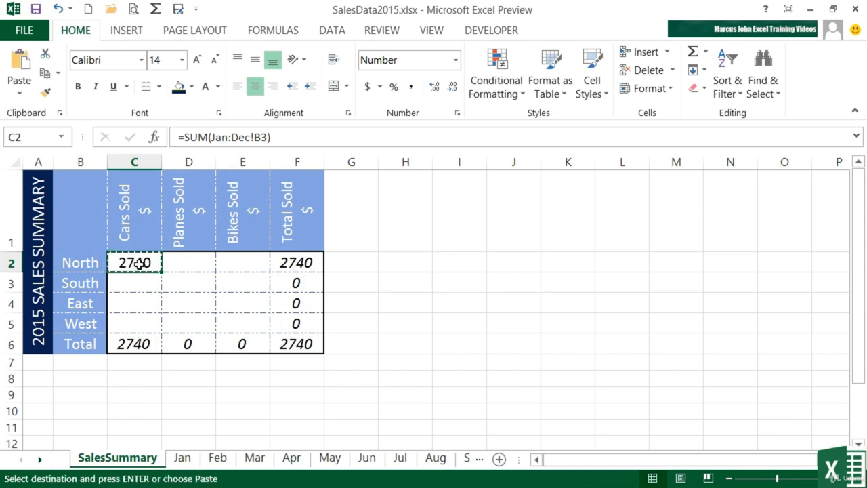
left_click_drag(139, 262, 239, 326)
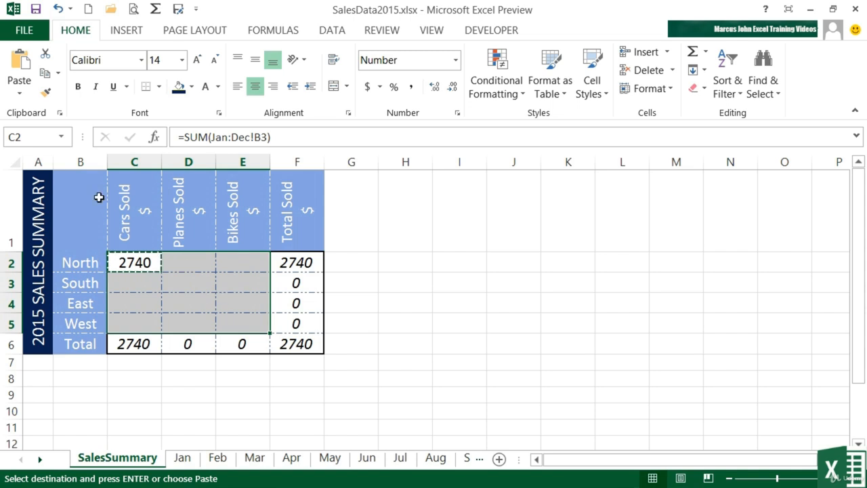
left_click(20, 95)
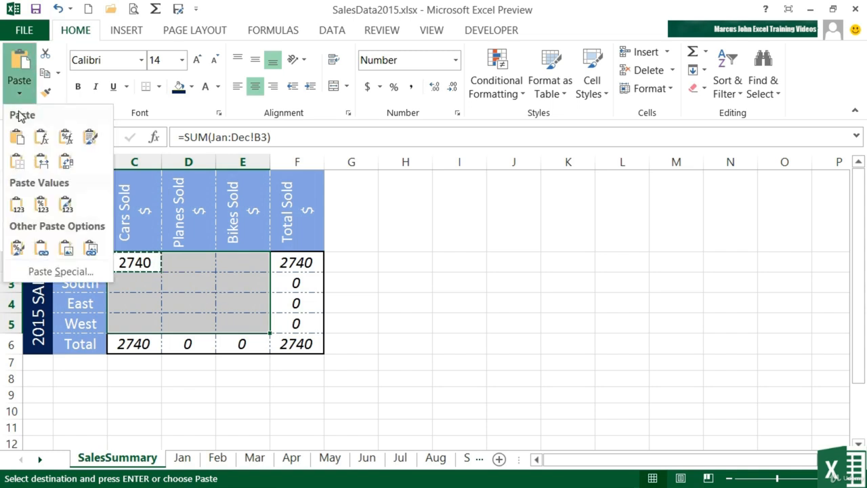
left_click(54, 270)
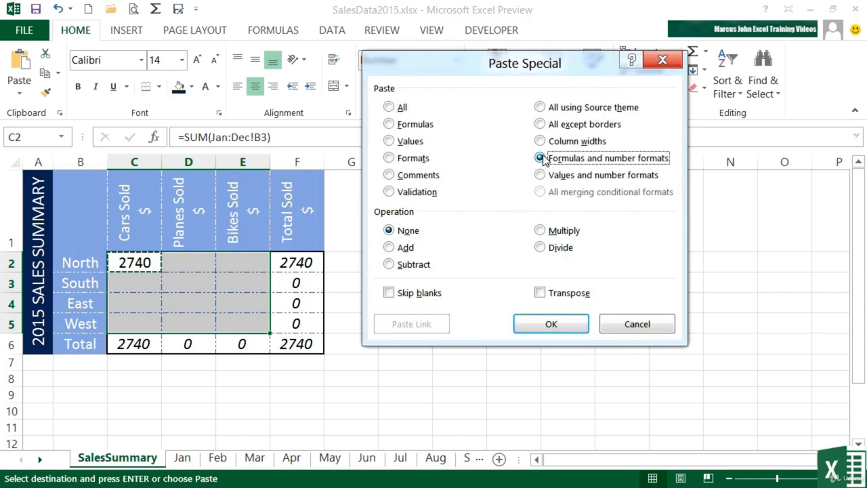
left_click(573, 324)
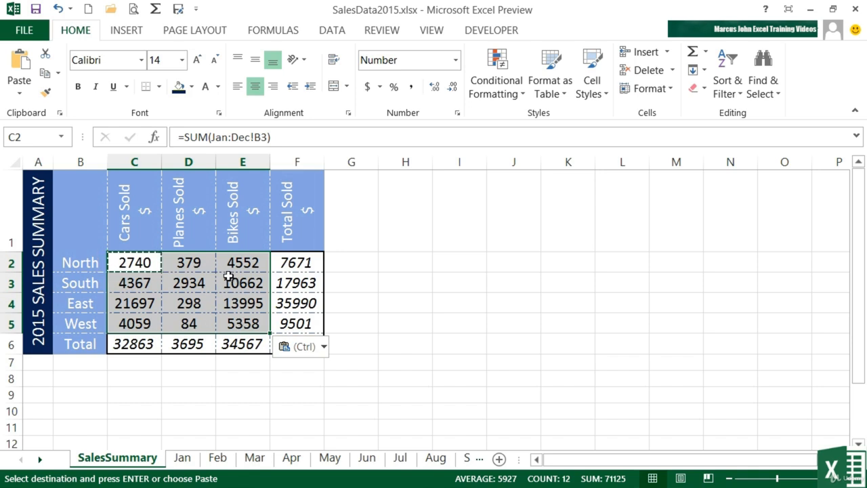
key("Escape")
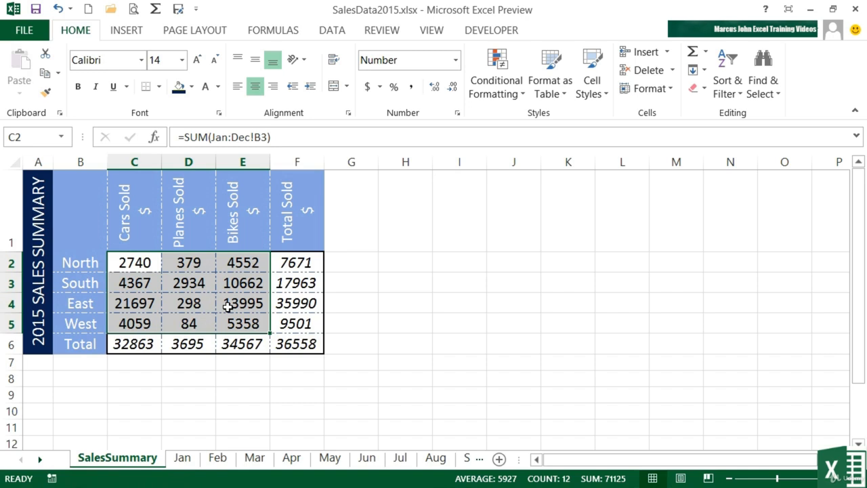